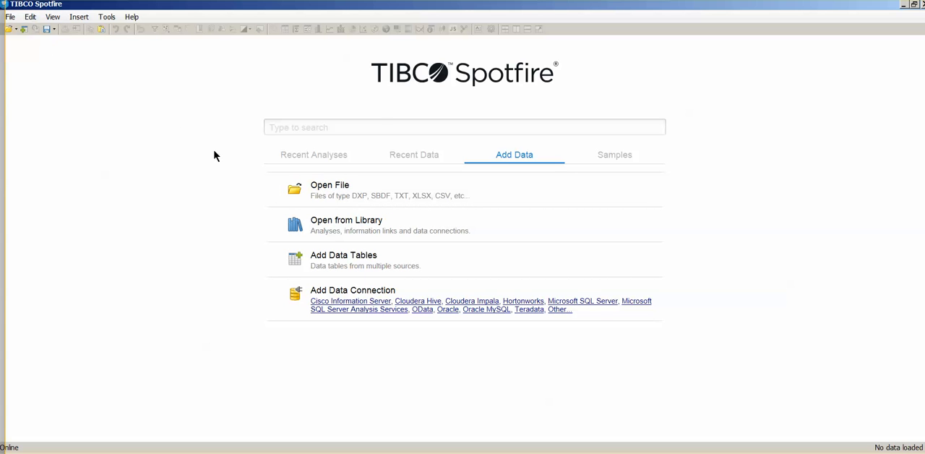
Open the duplicated_examples.txt data file from the Desktop.
click(322, 195)
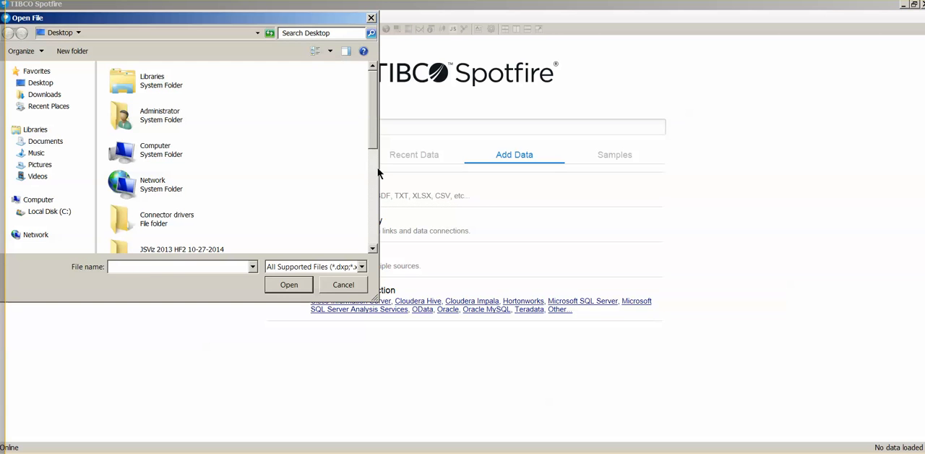
scroll(375, 138, down, 5)
click(206, 213)
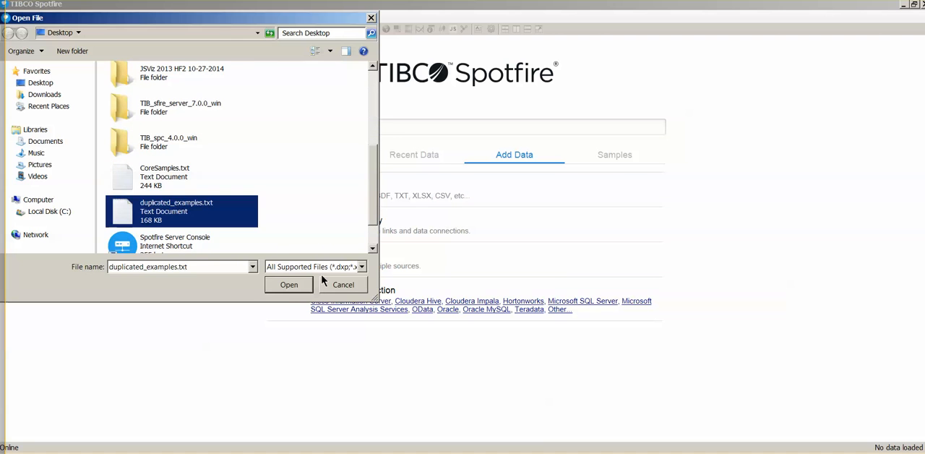
click(289, 284)
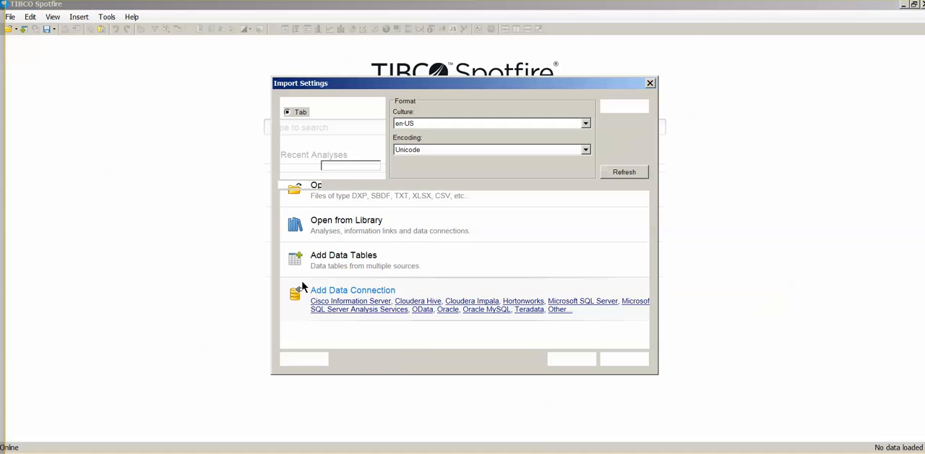
Exclude the output column from the import, load the data, and dismiss the recommended visualizations.
drag(489, 347, 605, 343)
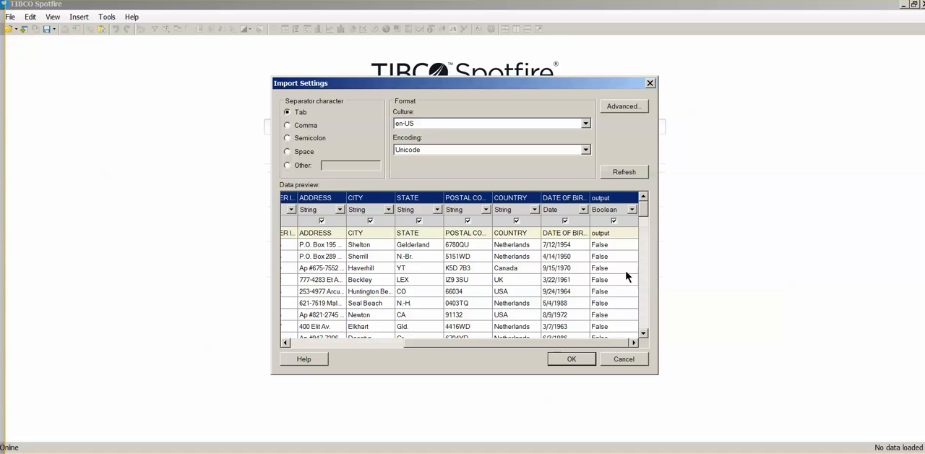
click(616, 240)
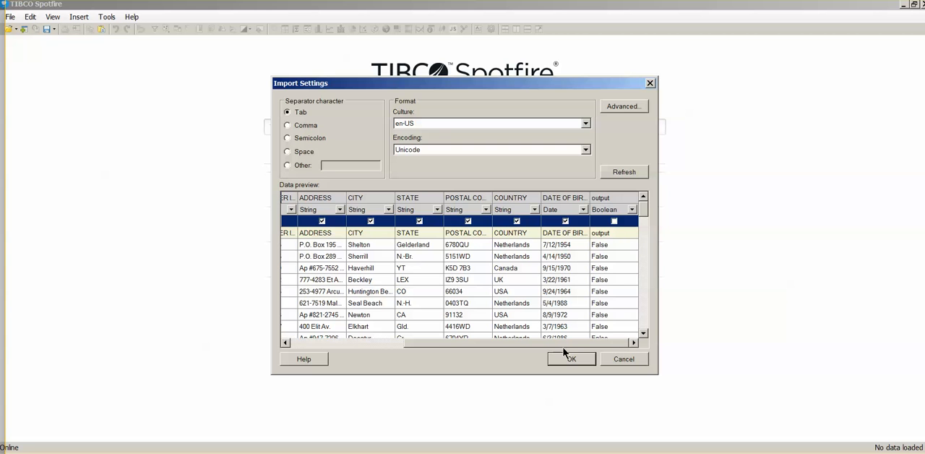
click(568, 355)
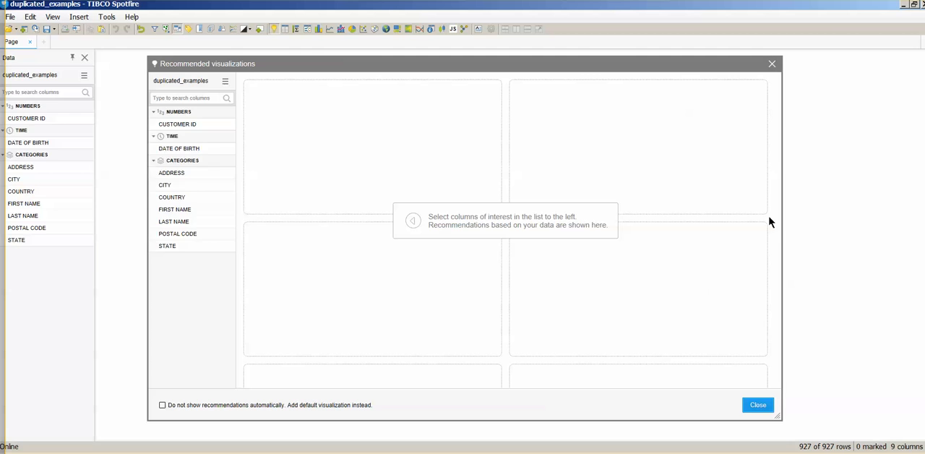
click(772, 64)
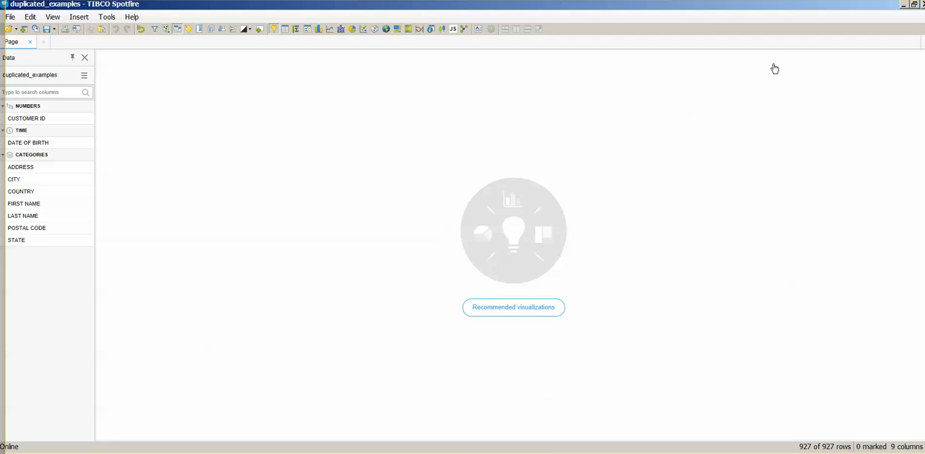
Add a bar chart of row count and set its category axis to CUSTOMER ID.
click(319, 31)
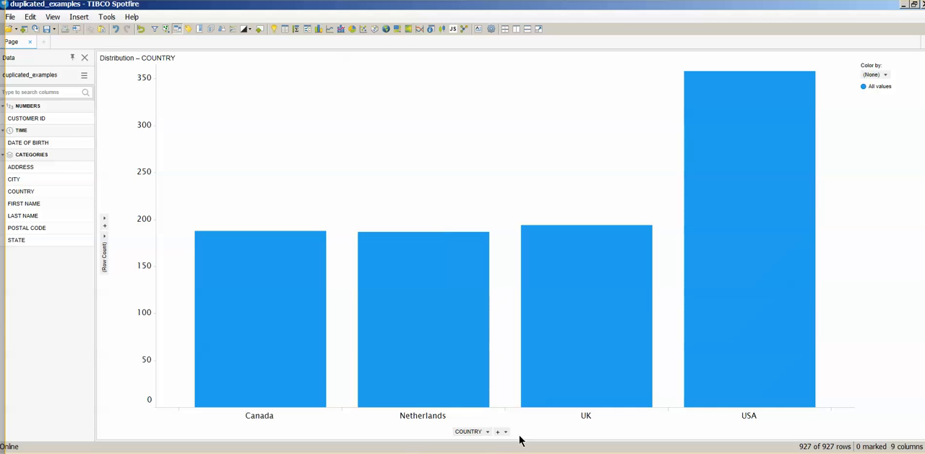
drag(42, 117, 405, 417)
drag(478, 436, 473, 432)
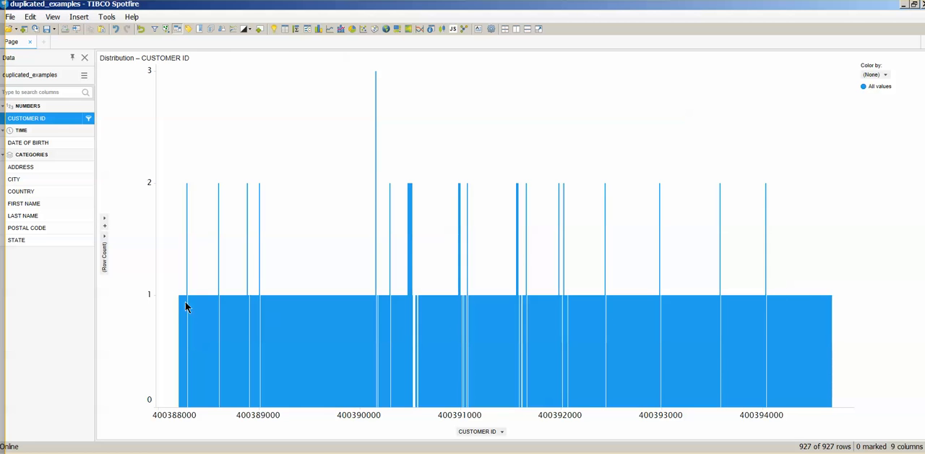
Mark the bars with more than one row per customer ID to inspect the duplicates, and clear the marking.
drag(169, 63, 828, 275)
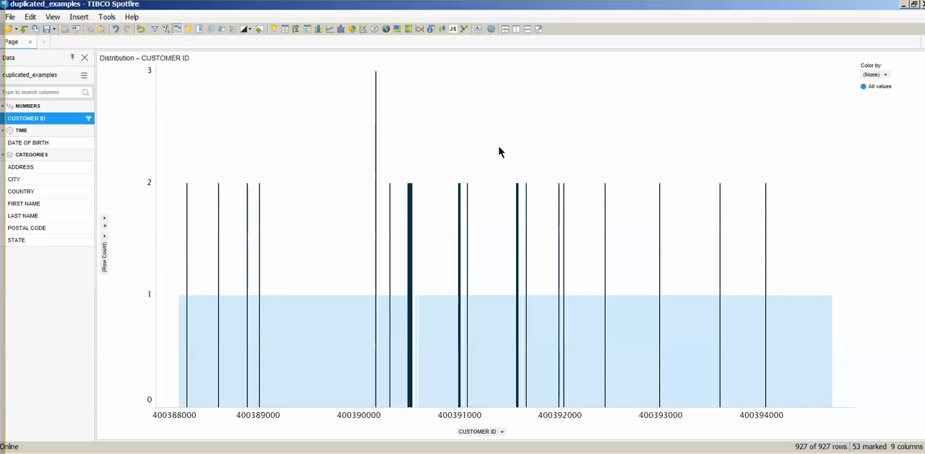
click(467, 162)
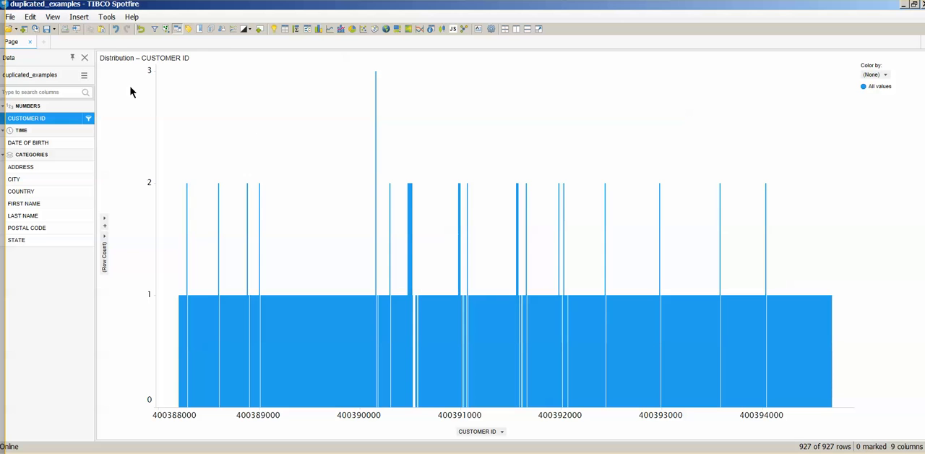
Create a TIBCO Enterprise Runtime for R data function named "limpiar datos" with the script output <- duplicated(data.frame(input1,input2)).
click(107, 17)
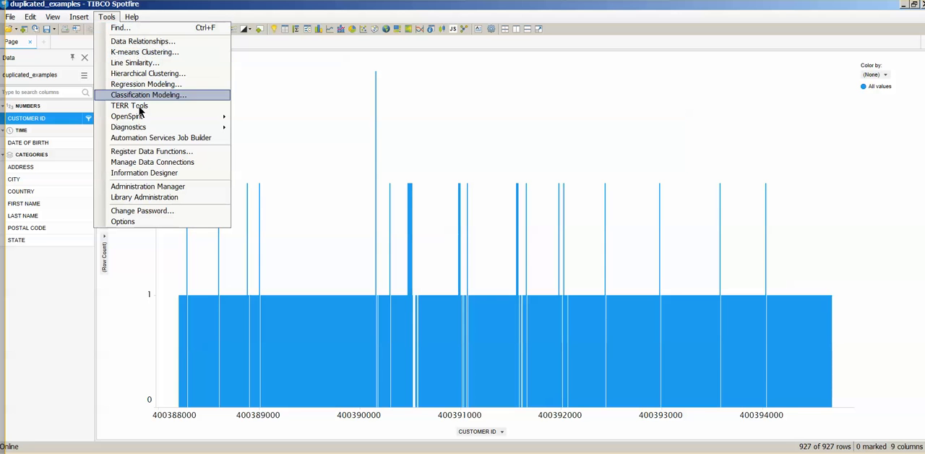
click(158, 153)
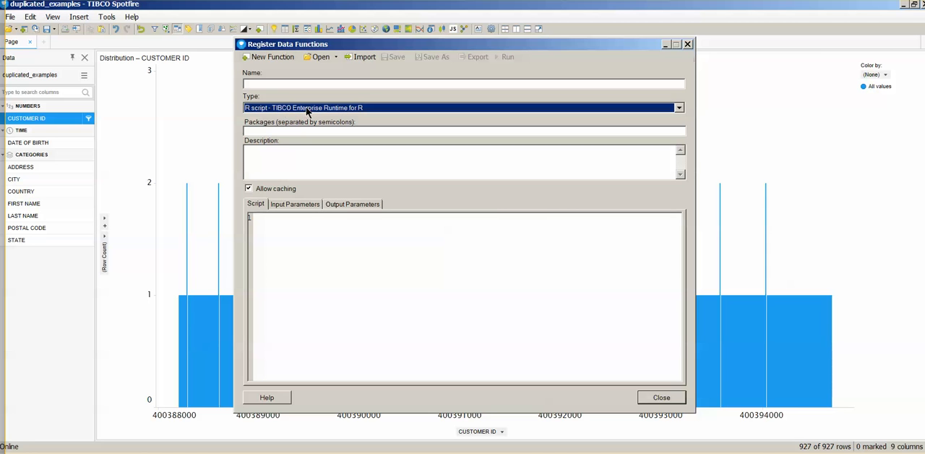
click(265, 85)
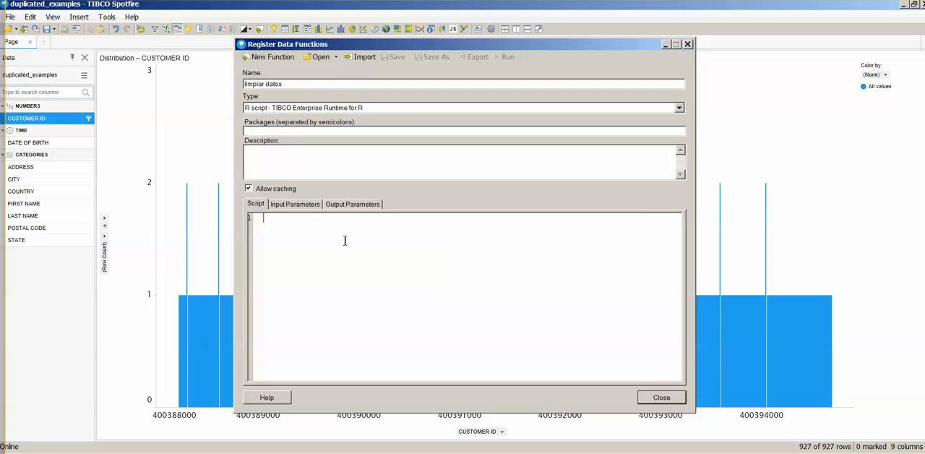
text(output <- duplicated(data.frame(input1,input2)))
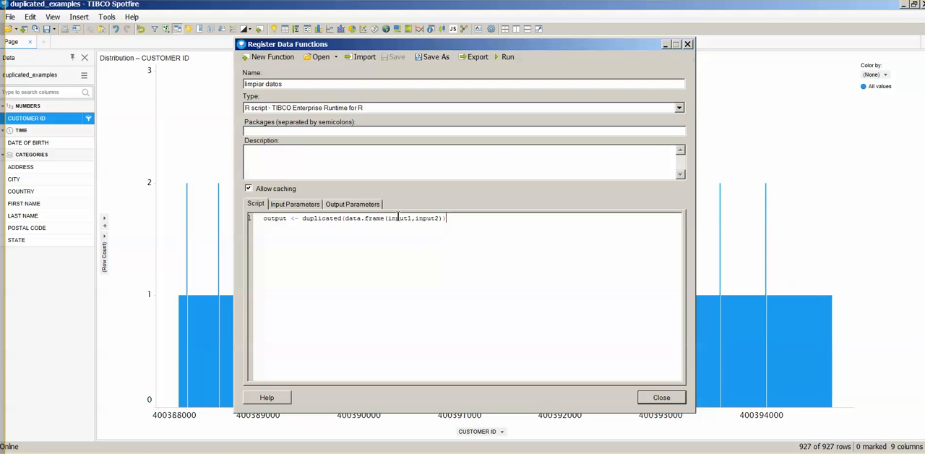
drag(303, 218, 346, 227)
click(343, 235)
Add an input parameter input1 of type Column to the data function, allowing the String data type.
click(293, 205)
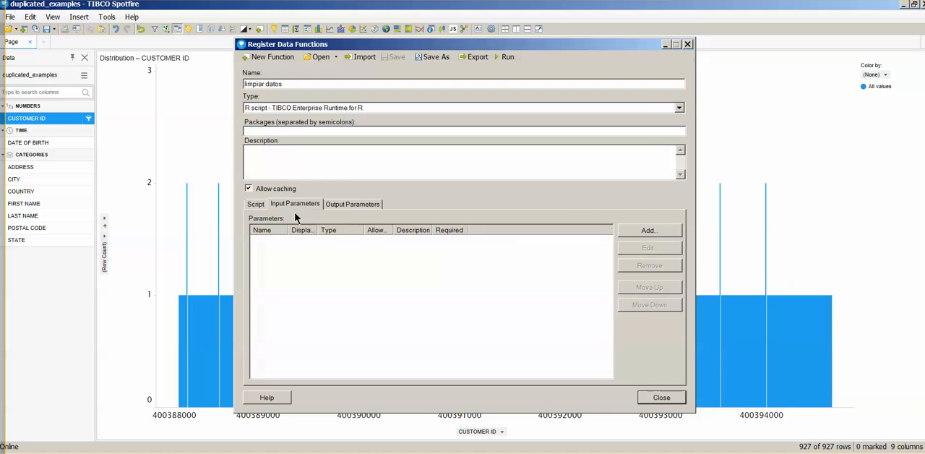
click(648, 230)
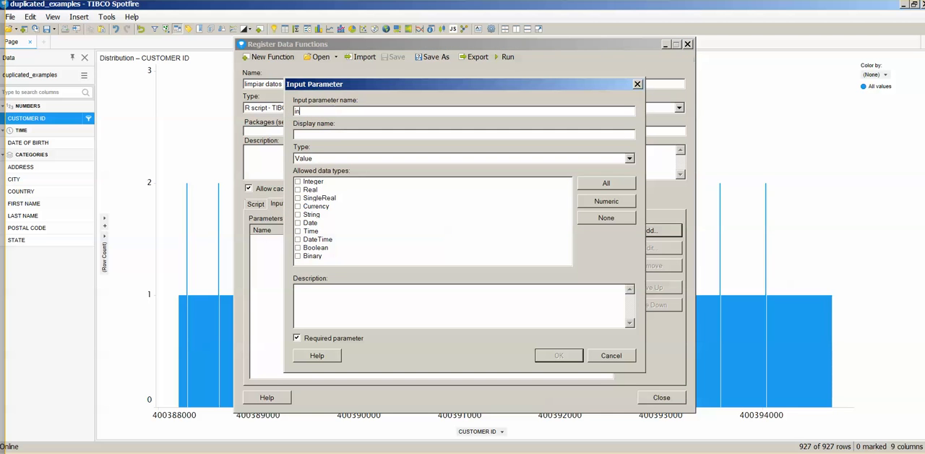
click(311, 158)
click(310, 177)
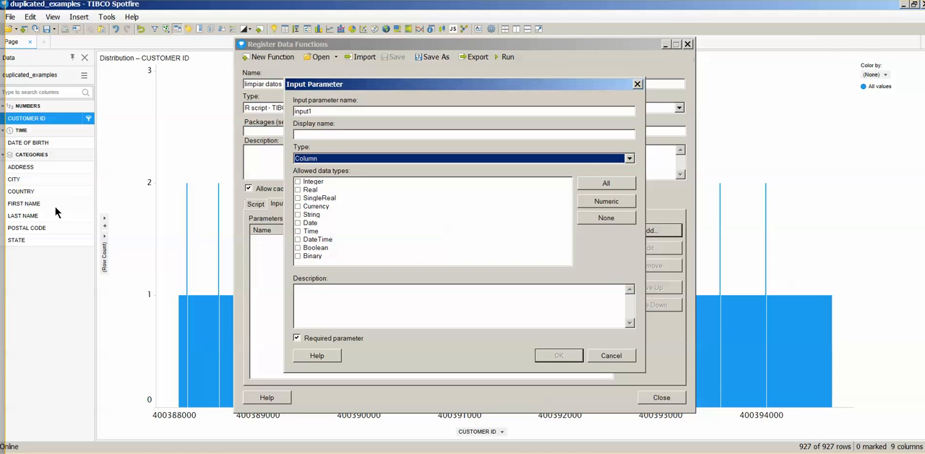
click(299, 214)
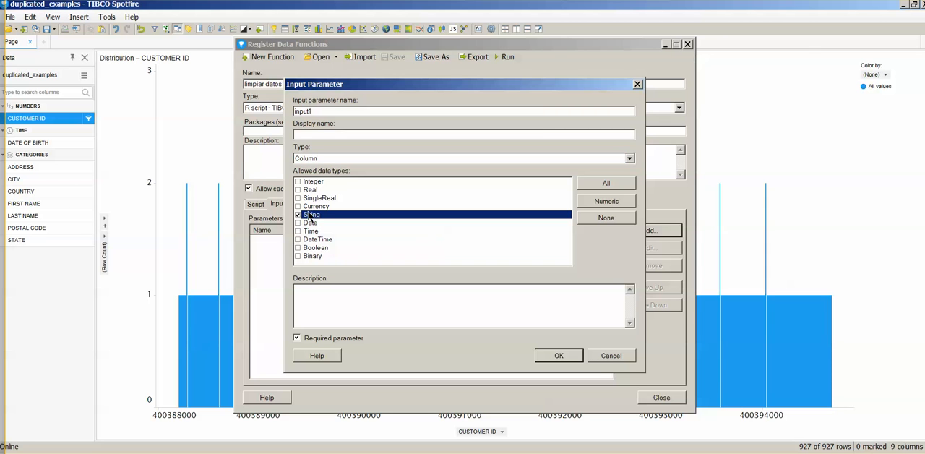
click(560, 355)
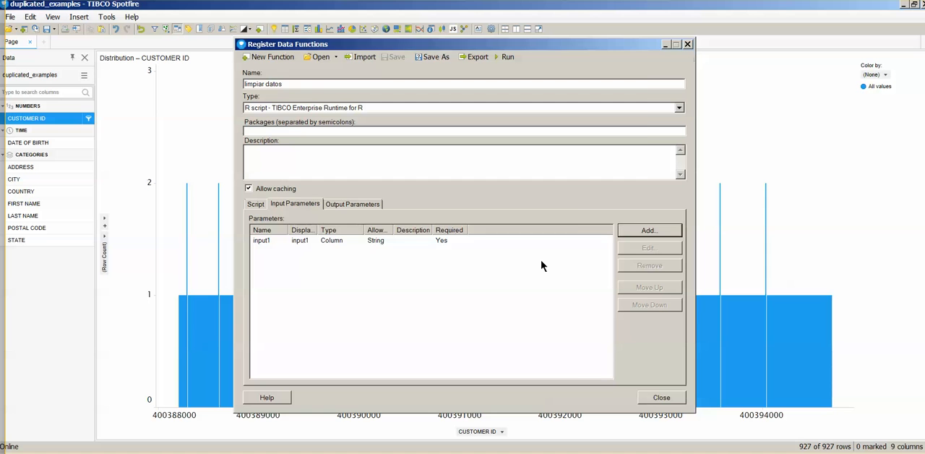
Add a second input parameter input2 of type Column, allowing the String data type.
click(639, 231)
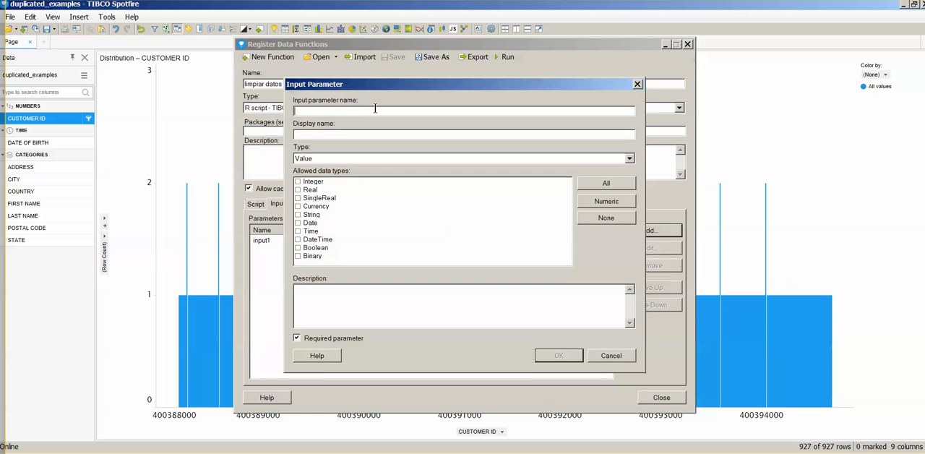
text(input2)
click(352, 157)
click(342, 177)
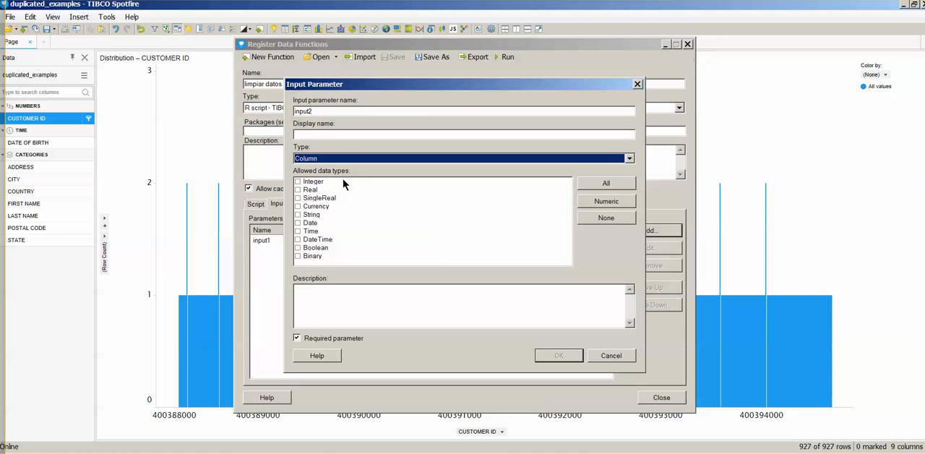
click(308, 214)
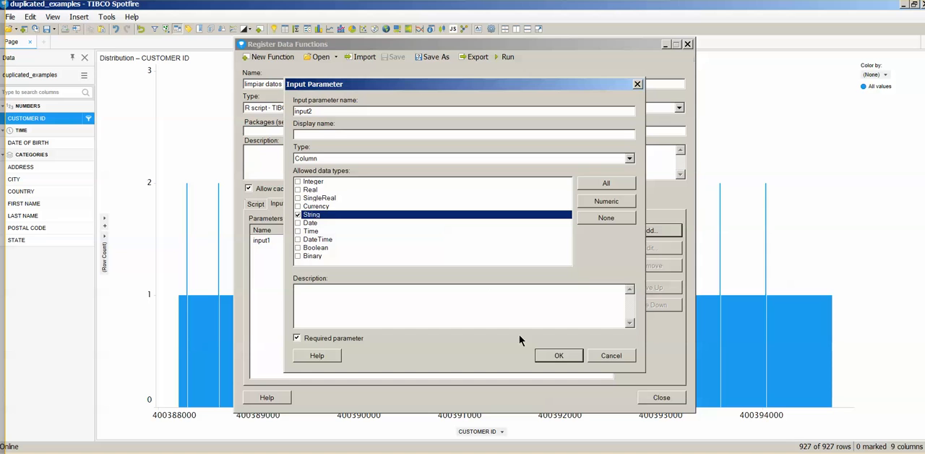
click(558, 355)
Add an output parameter named output of type Column, matching the script's result variable.
click(256, 204)
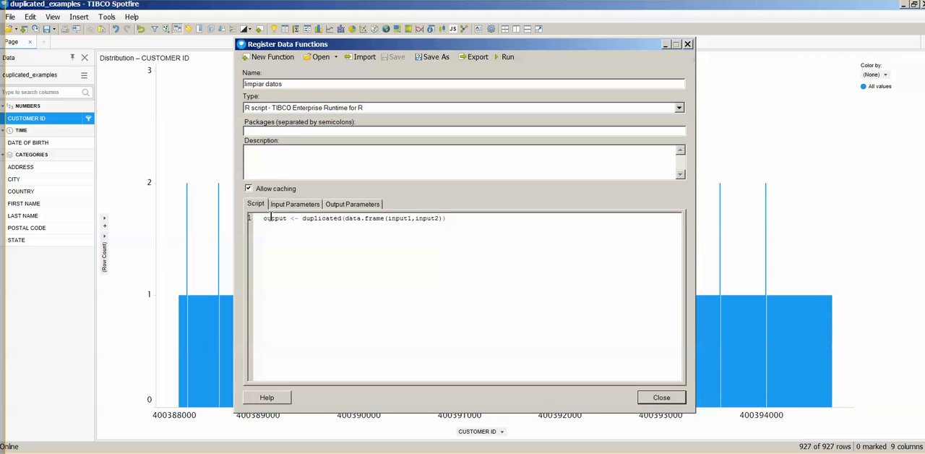
click(351, 205)
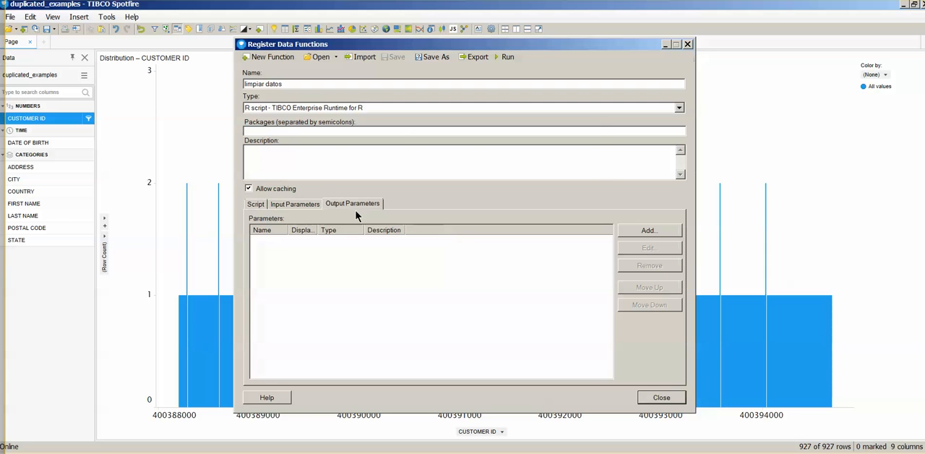
click(647, 230)
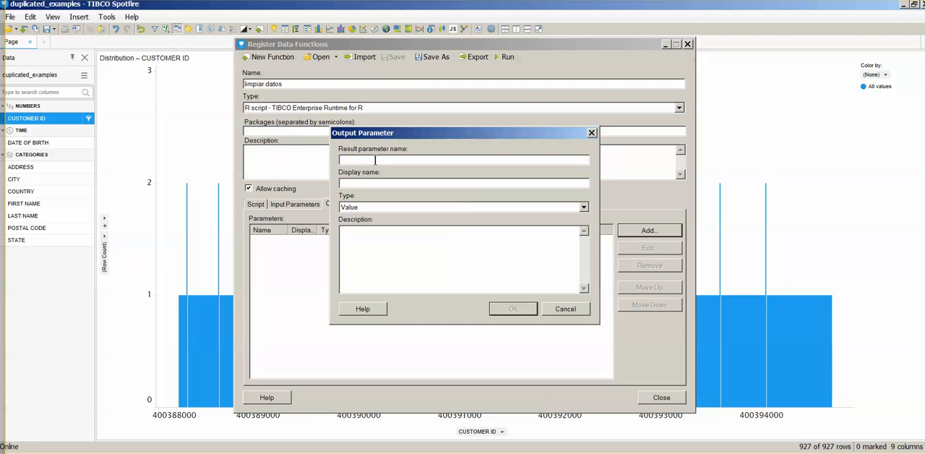
text(output)
click(370, 207)
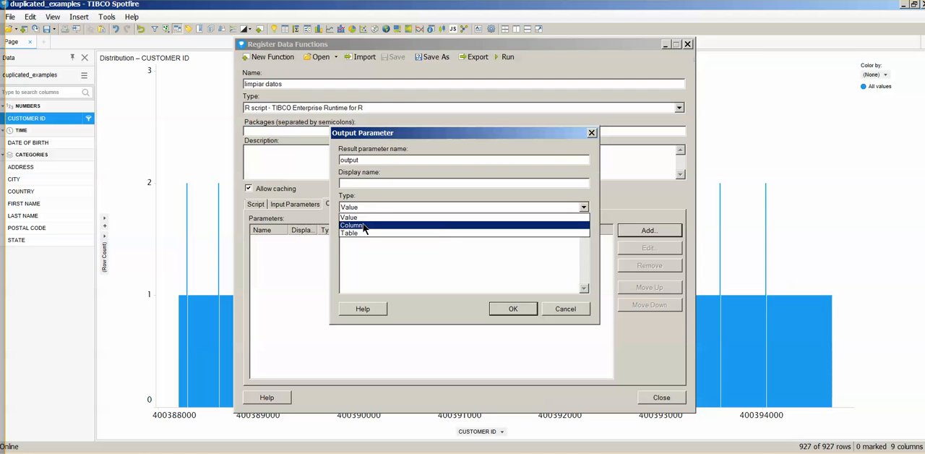
click(365, 226)
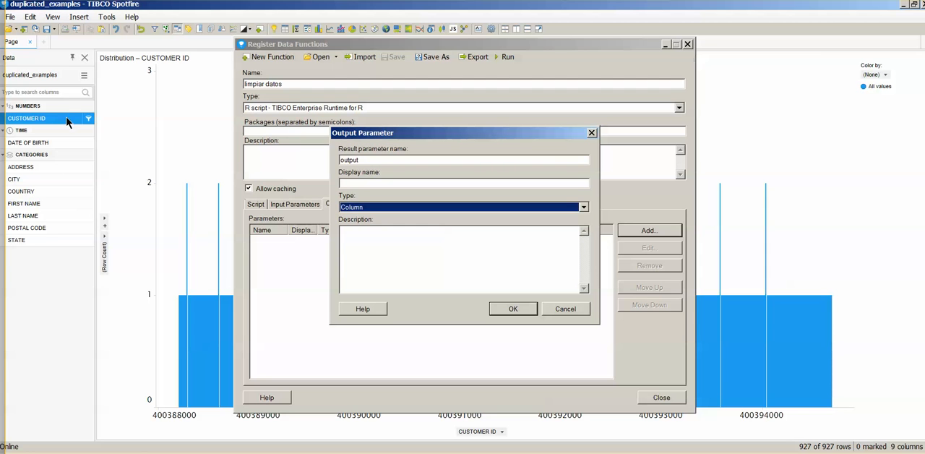
click(520, 311)
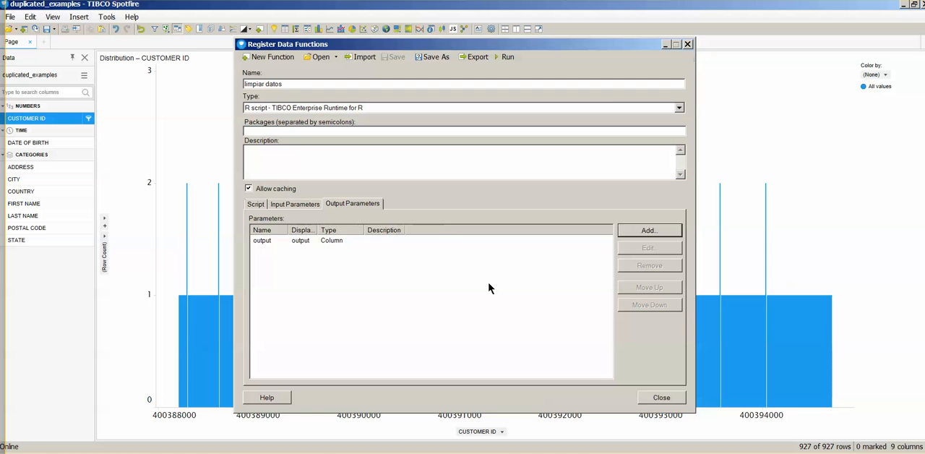
Run the data function and map input1 to the FIRST NAME column and input2 to the LAST NAME column of duplicated_examples.
click(255, 203)
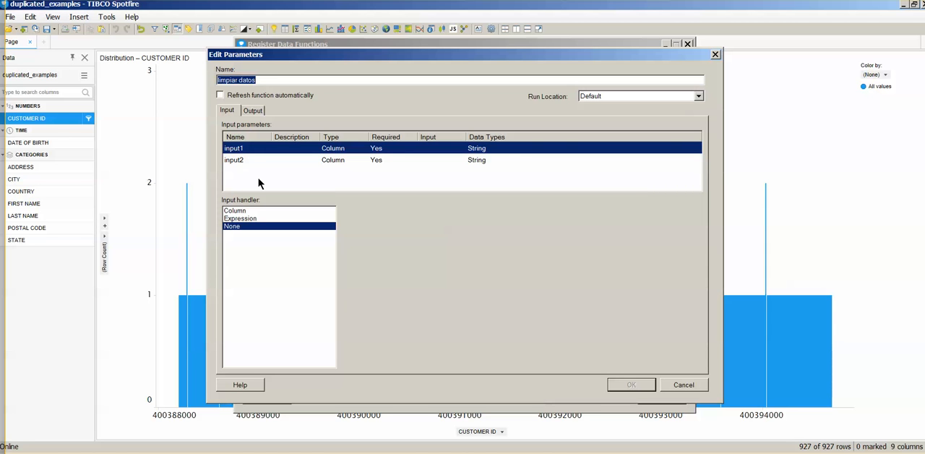
click(236, 211)
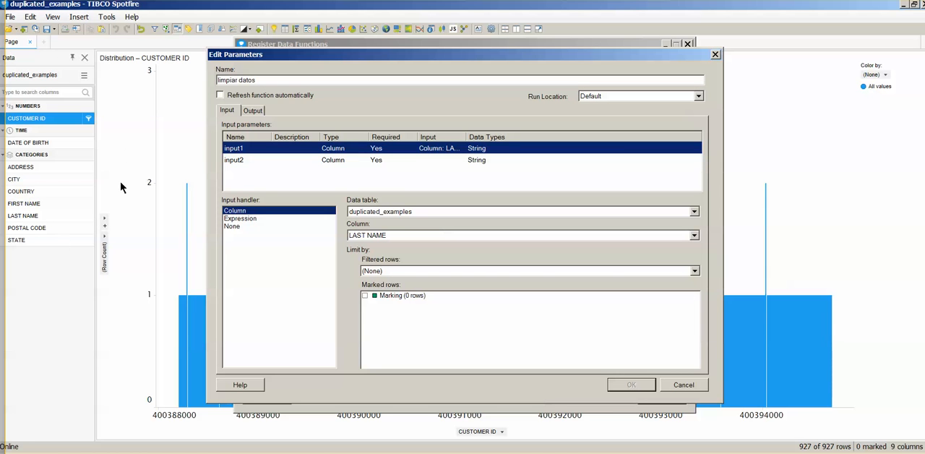
click(370, 235)
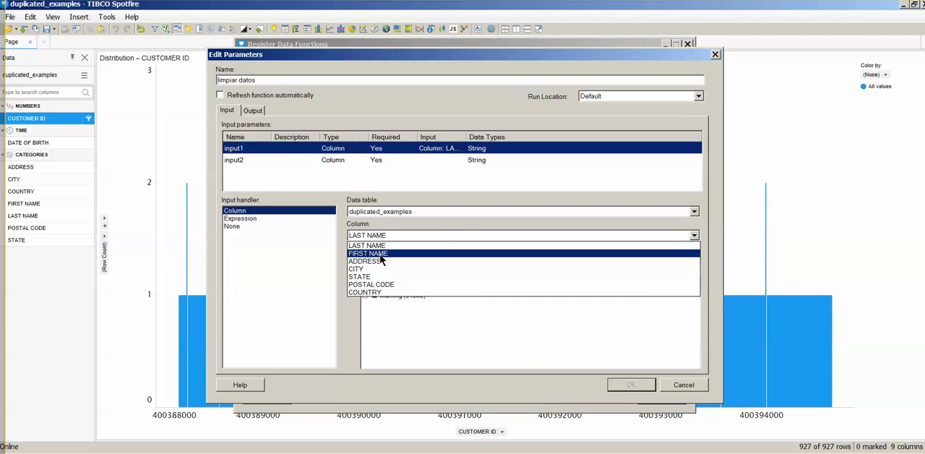
click(375, 254)
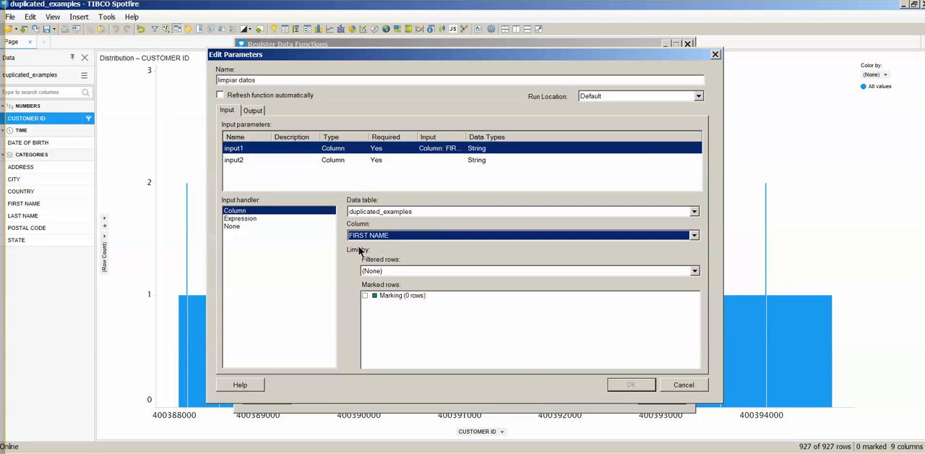
click(237, 161)
click(243, 211)
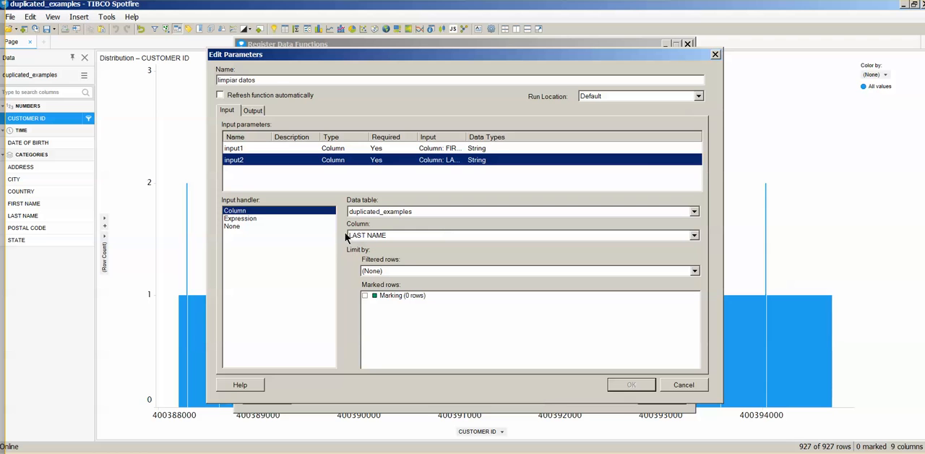
Map the data function's output to added columns in the duplicated_examples table, execute it, and put the registration dialog away.
click(253, 112)
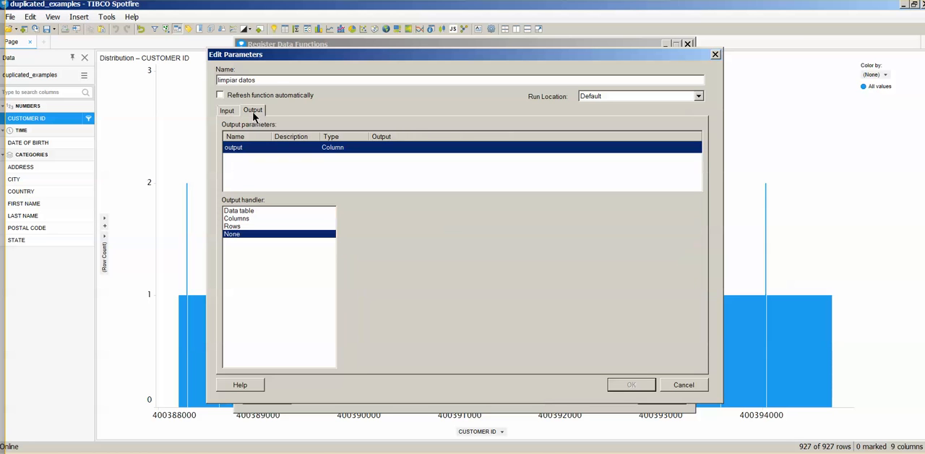
click(254, 218)
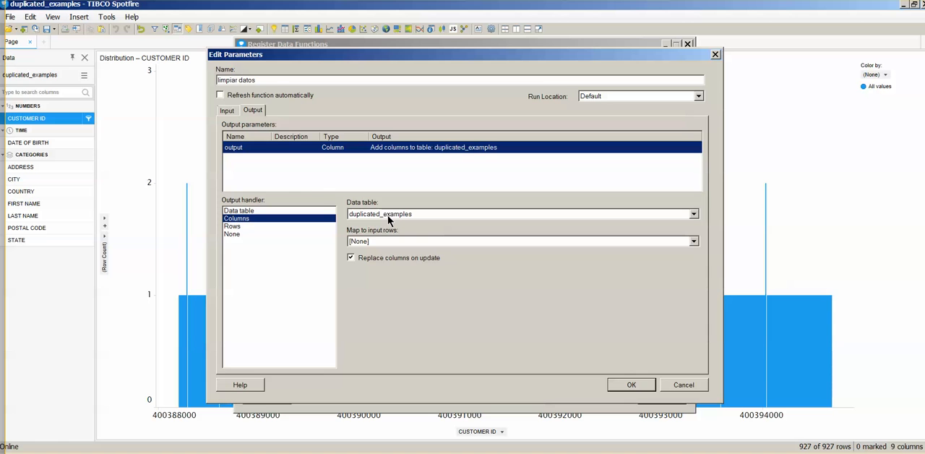
click(628, 384)
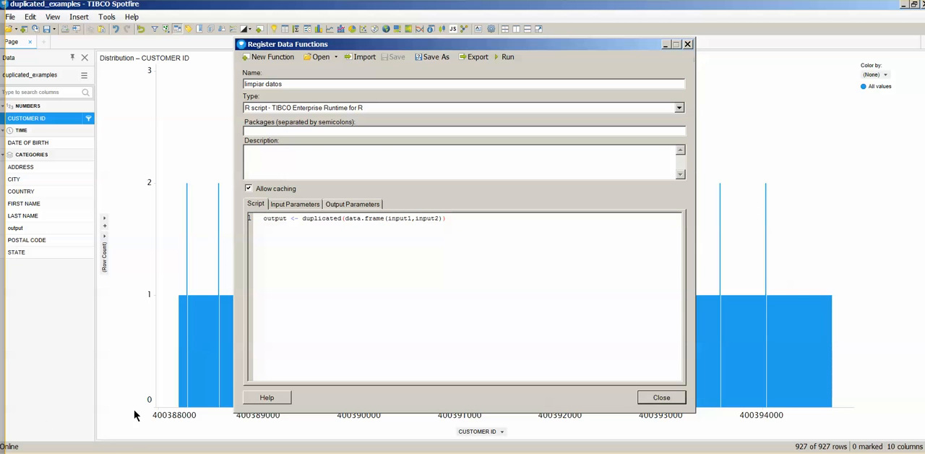
click(668, 44)
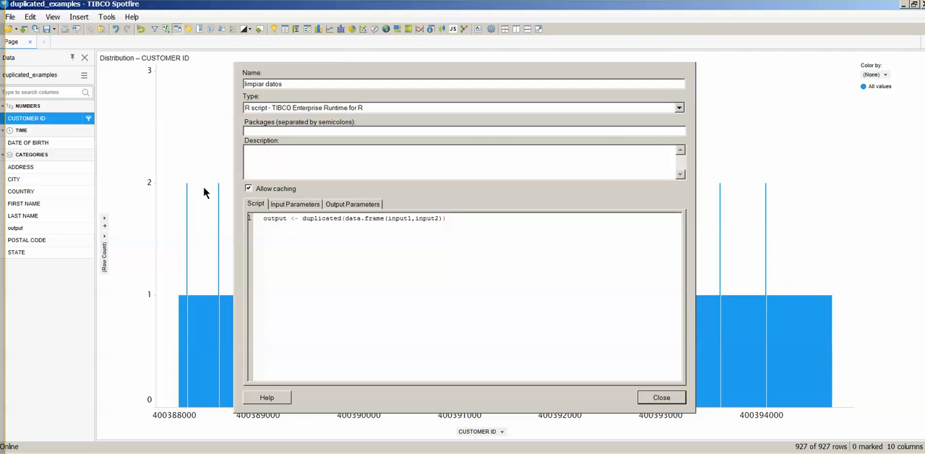
Color the CUSTOMER ID distribution chart by the output column and make the True values red.
click(88, 229)
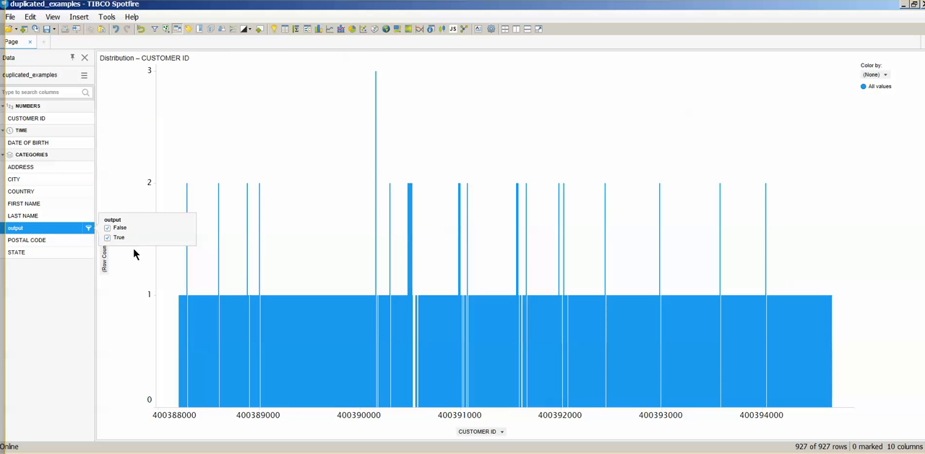
drag(55, 228, 472, 244)
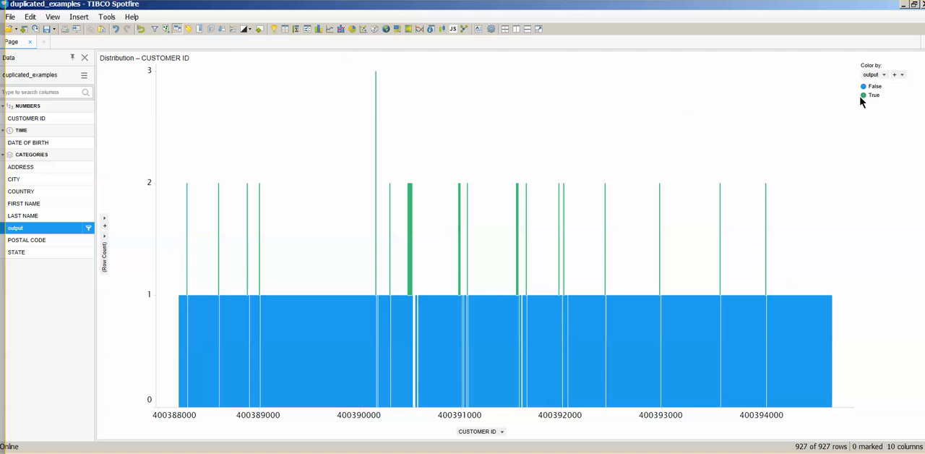
click(863, 95)
click(832, 181)
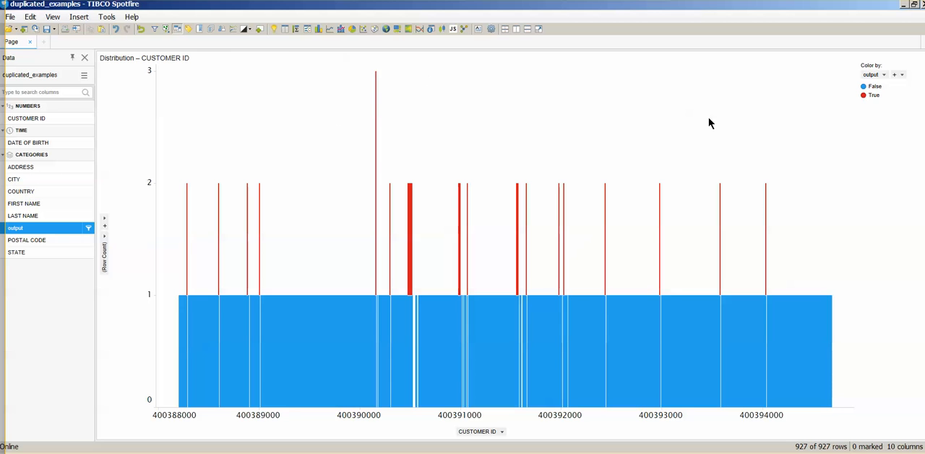
Filter the output column to exclude True rows, keeping only False.
mouse_move(90, 230)
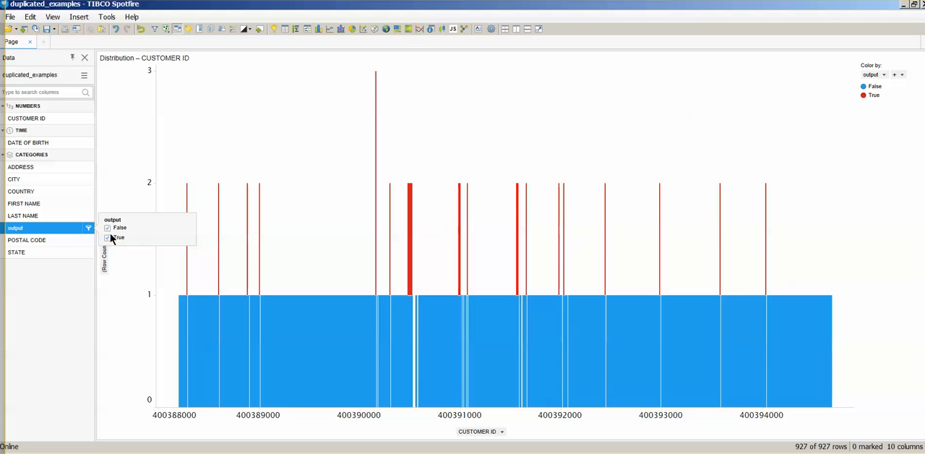
click(107, 238)
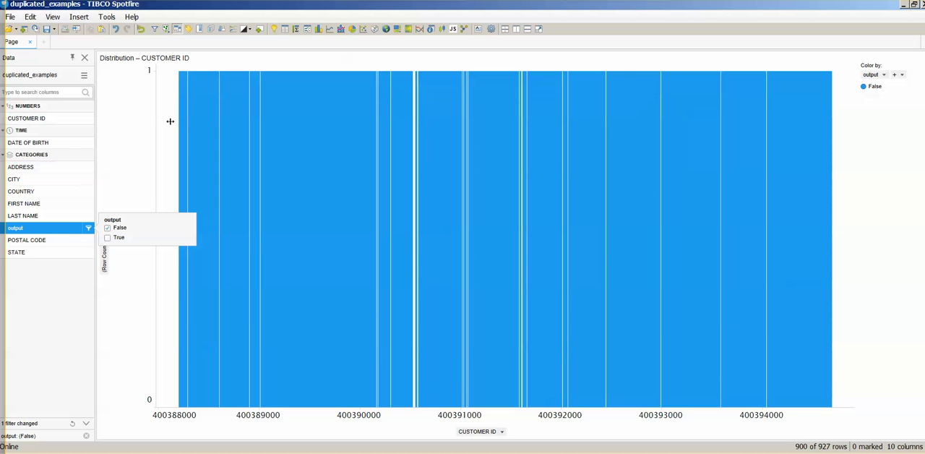